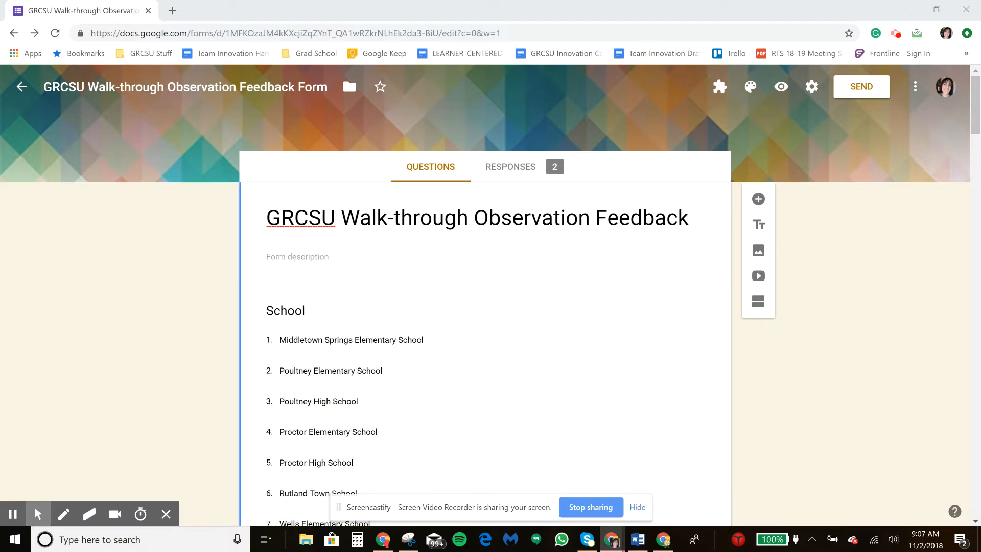
- Make a copy of the walk-through observation feedback form in My Drive, keeping the suggested name
click(915, 86)
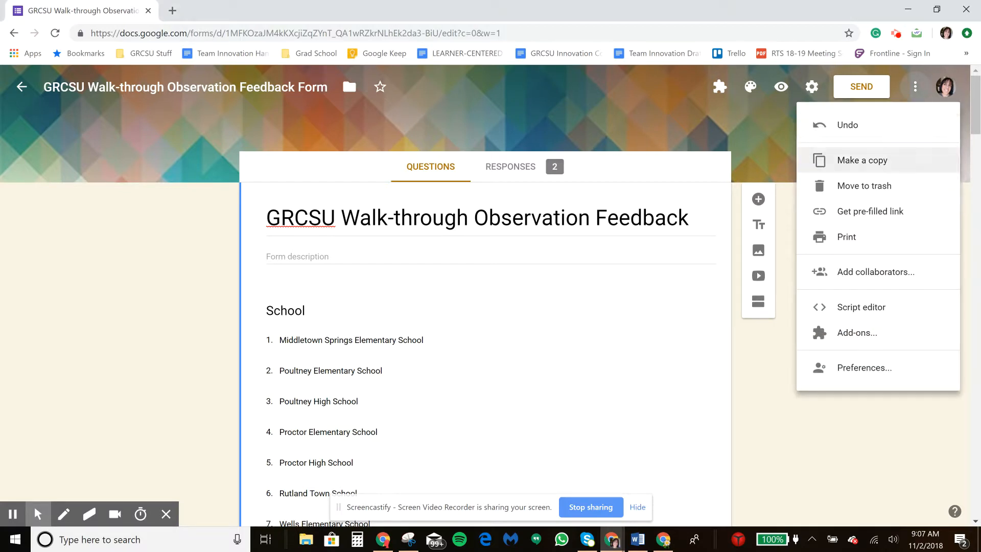
click(867, 160)
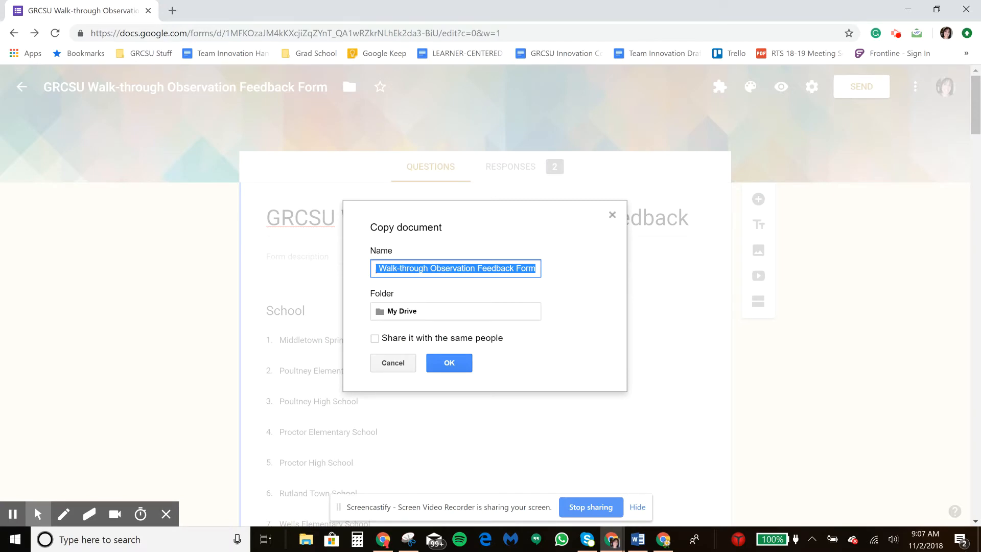
key(Return)
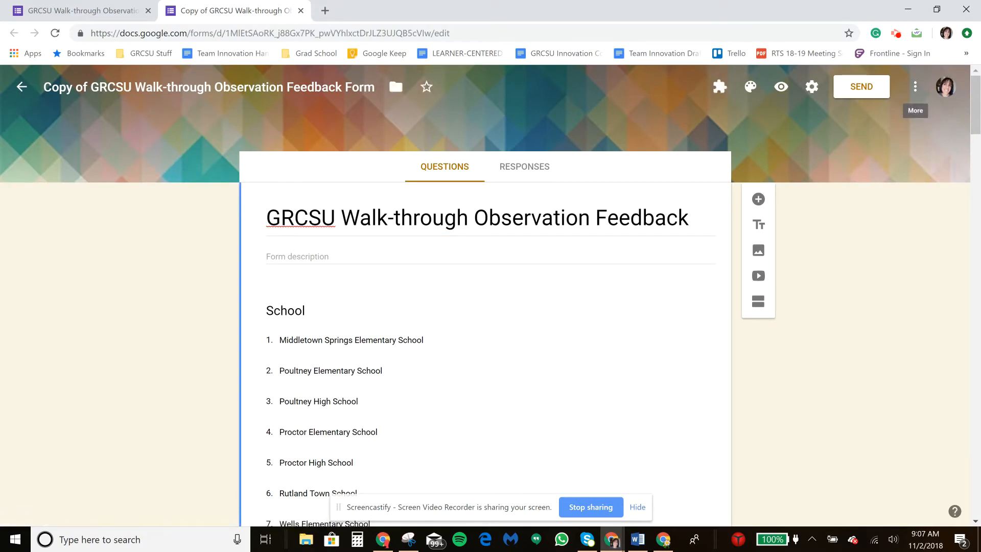
- Browse the gallery of available form add-ons, including Email Notifications for Forms, and close it
click(915, 87)
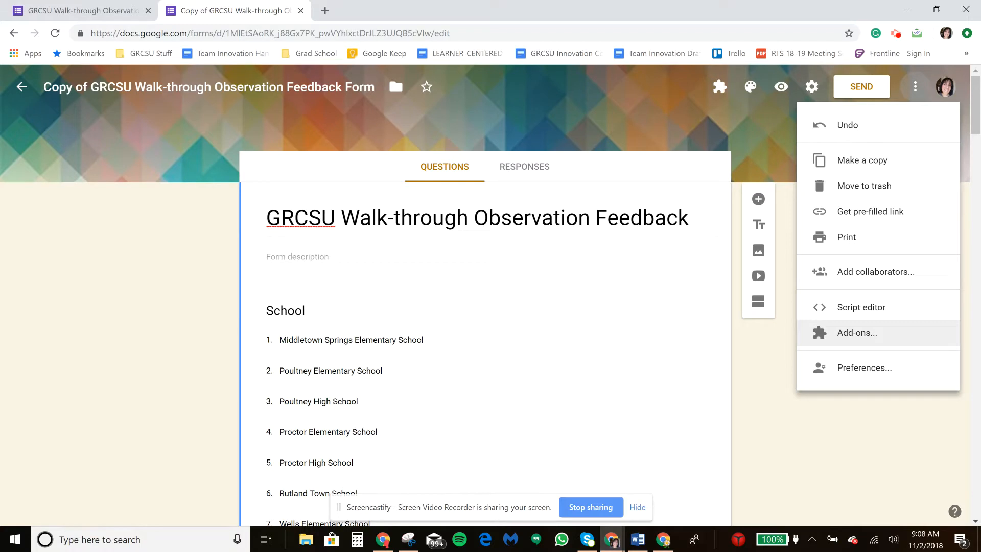
click(857, 333)
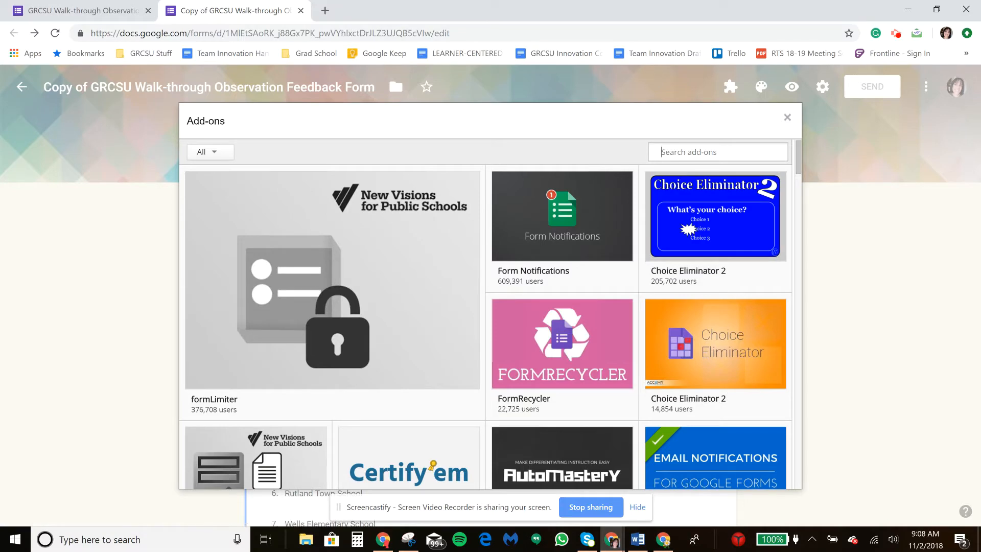
scroll(491, 326, down, 5)
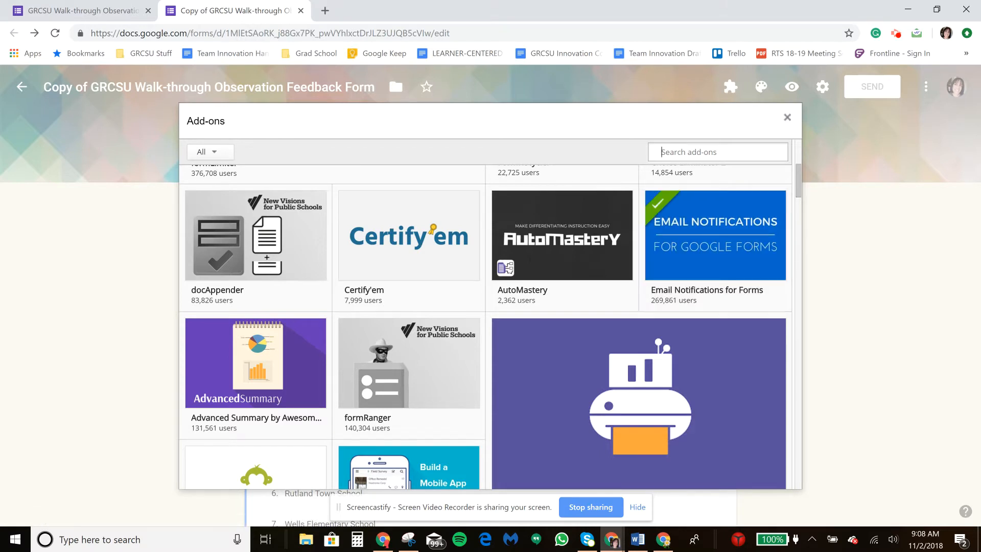
click(787, 117)
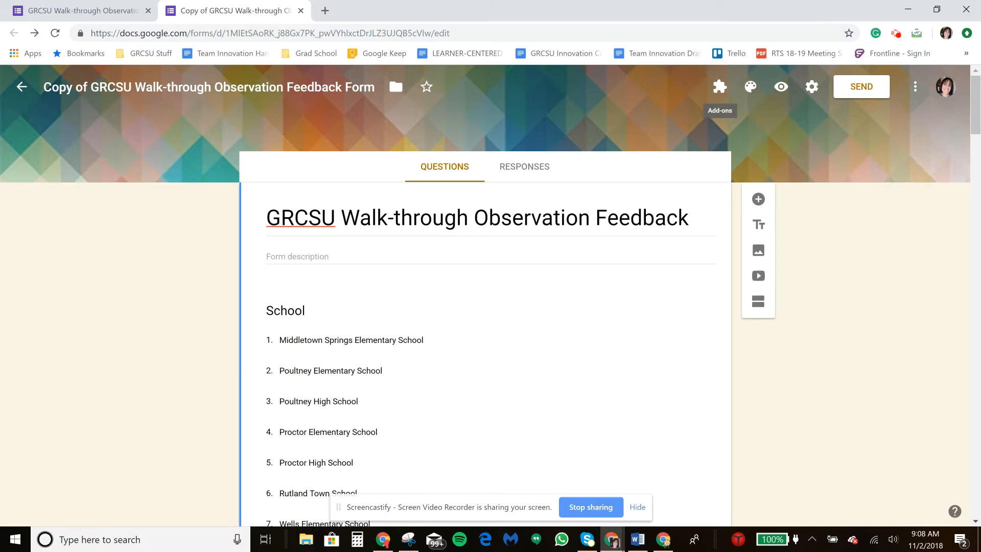
- Create an email notification with the Email Notifications for Forms add-on and name the form rule "Feedback"
click(719, 87)
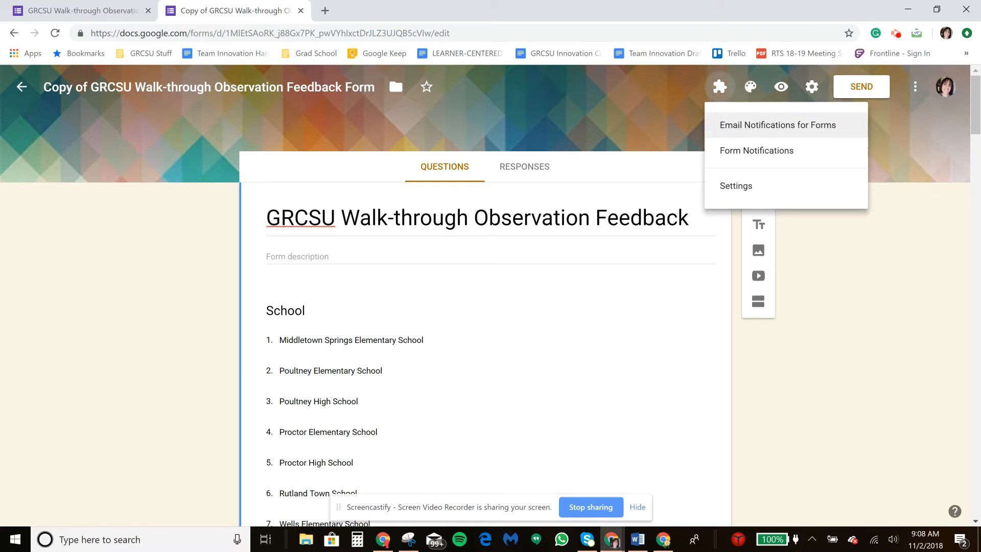
click(778, 125)
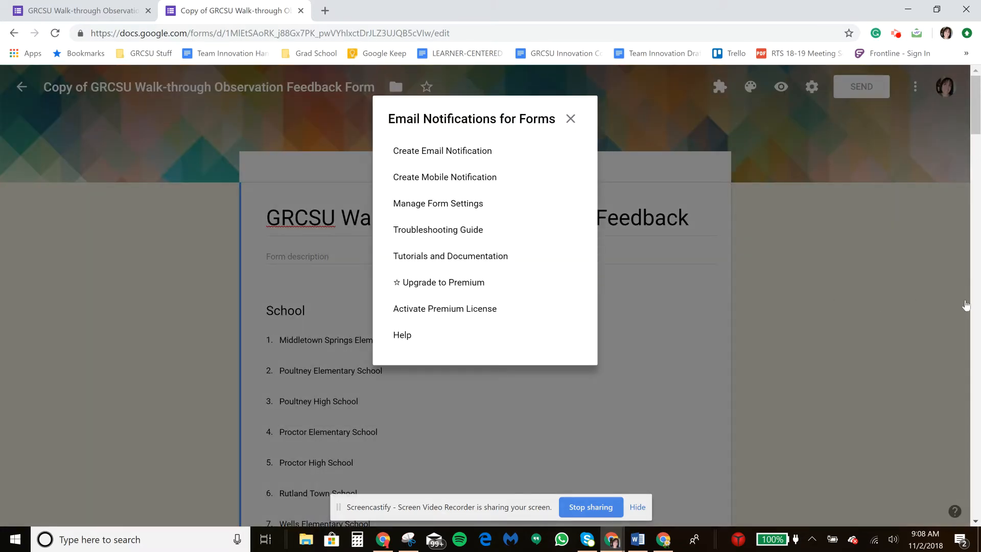
click(442, 151)
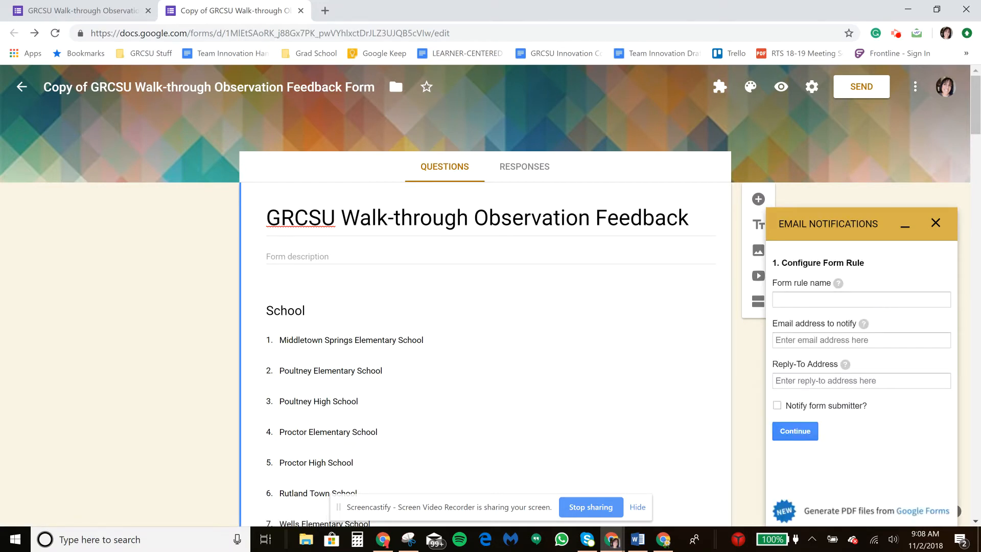
click(861, 300)
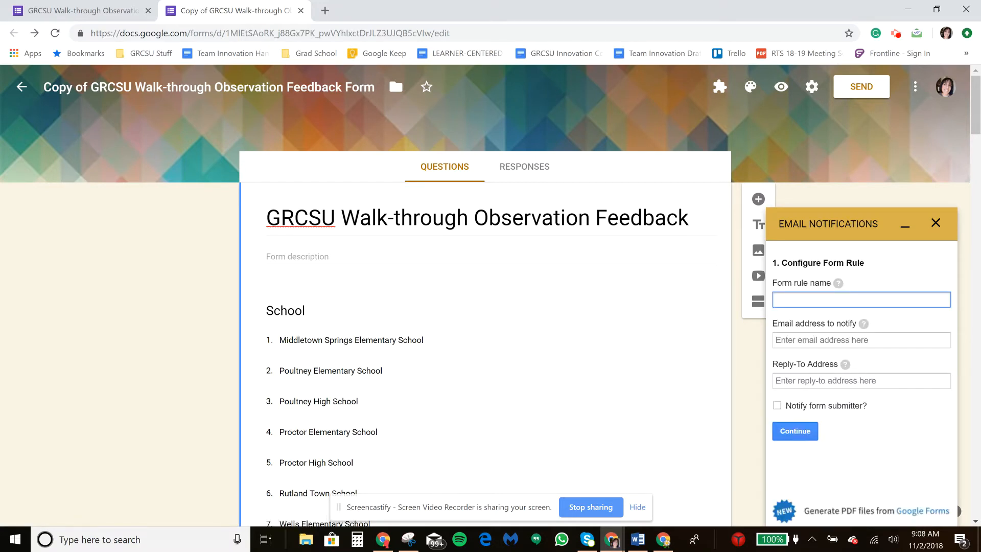
text(Feedback)
- Enable notifying the form submitter, choose "email" as the submitter's email field, and continue to the template settings
click(777, 405)
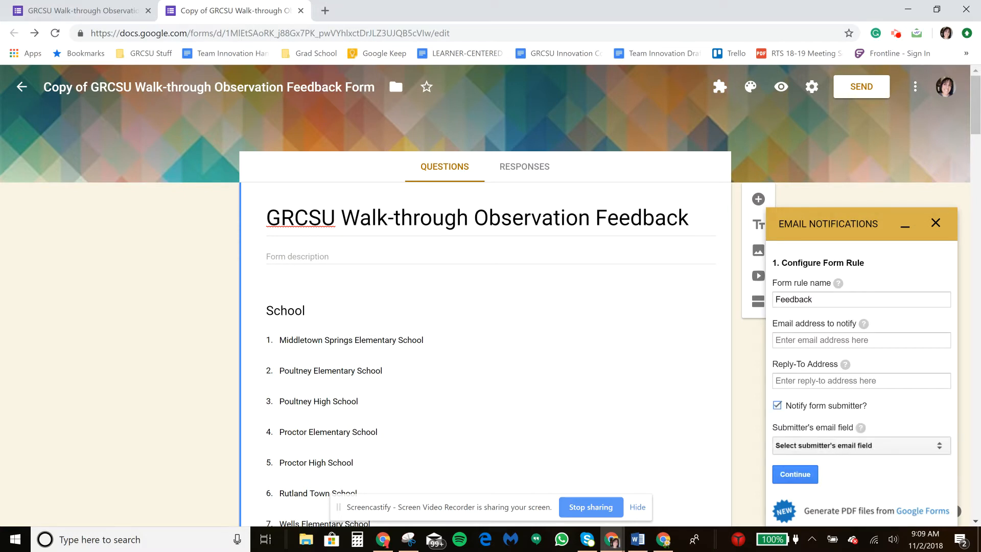
click(861, 445)
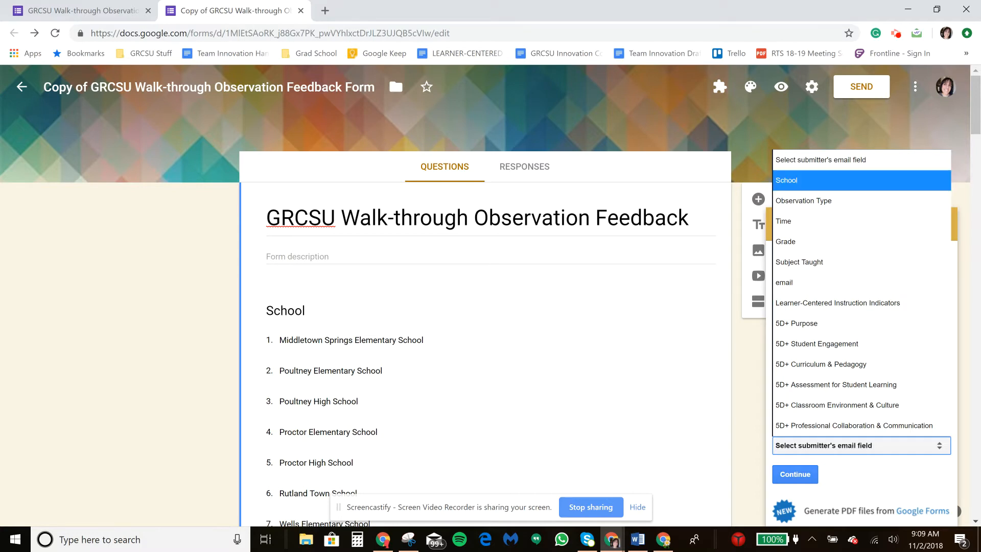
click(975, 129)
right_click(975, 130)
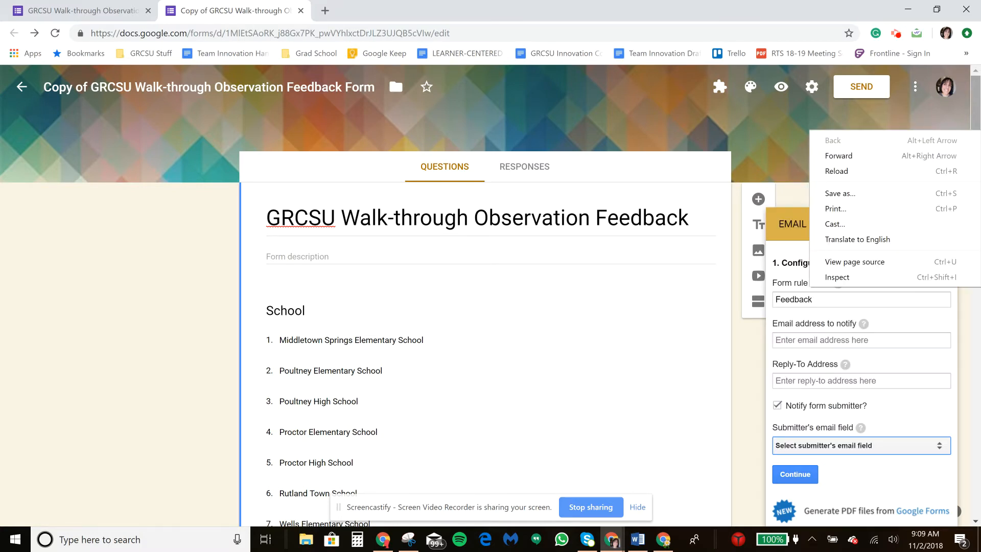
scroll(485, 332, down, 12)
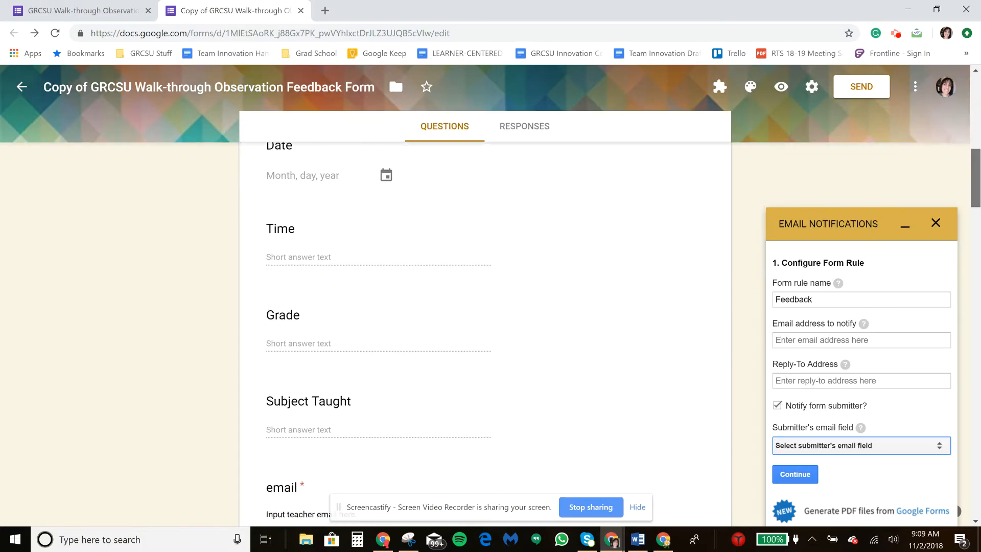
scroll(485, 332, down, 1)
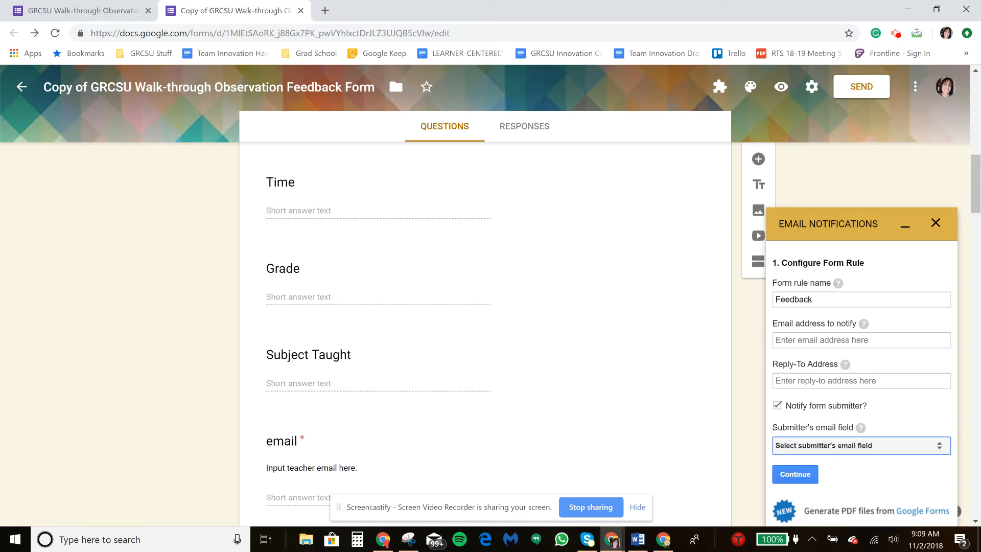
click(861, 445)
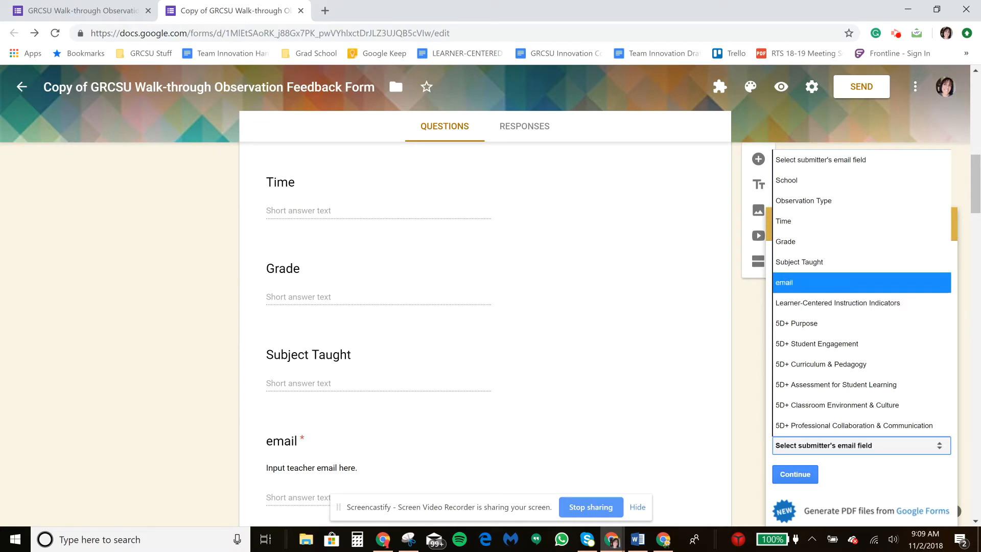
click(861, 282)
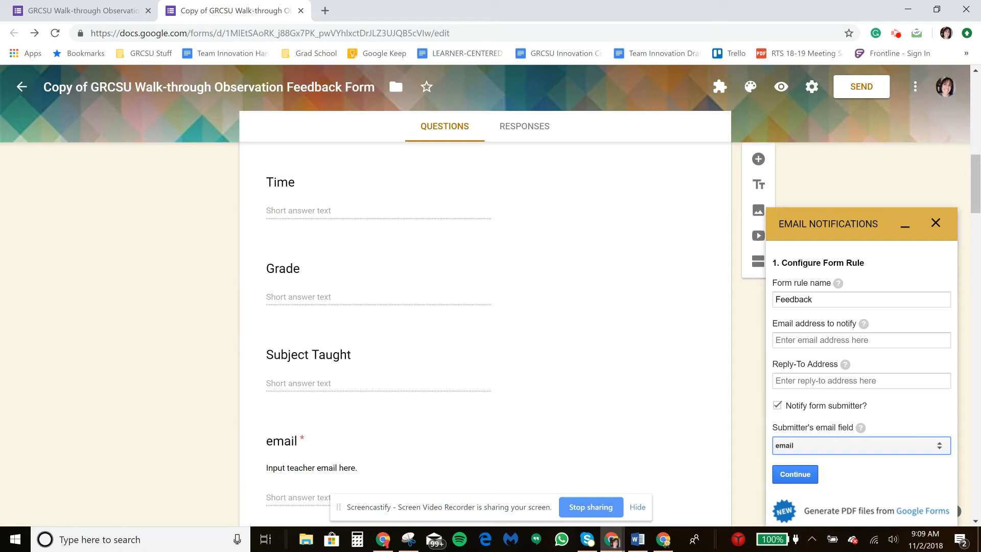
click(794, 474)
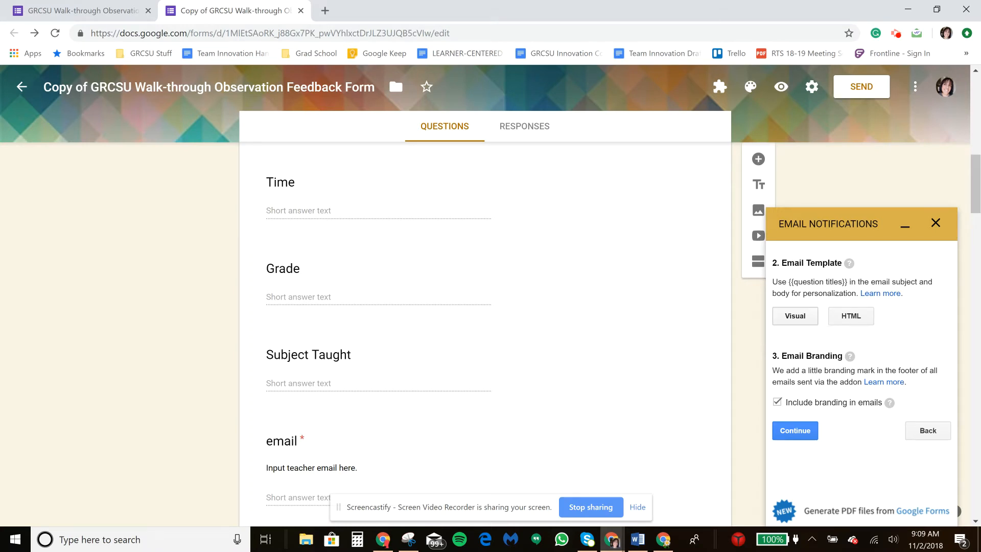
- Open the visual email template designer and replace the sender's full name with the observer's own name
click(795, 315)
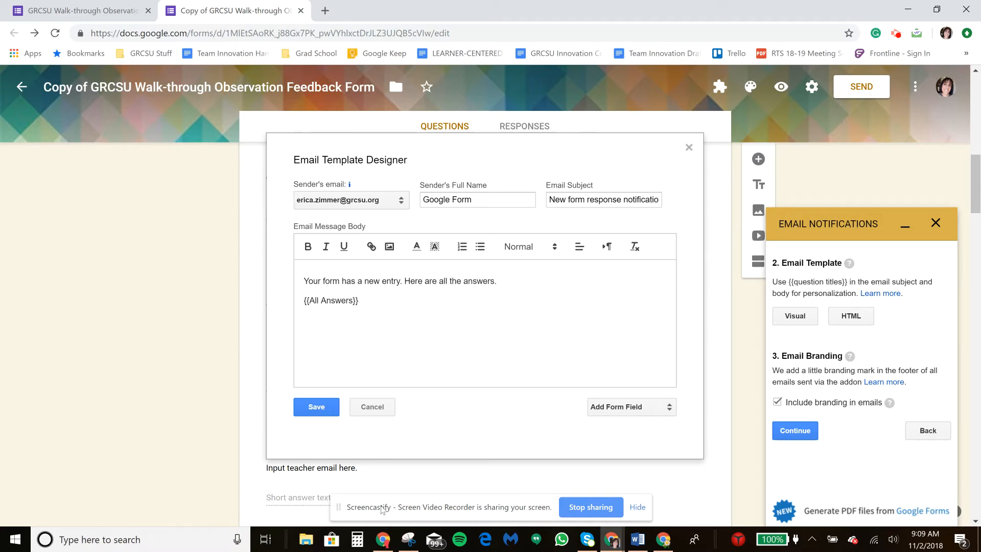
click(488, 199)
key(ctrl+a)
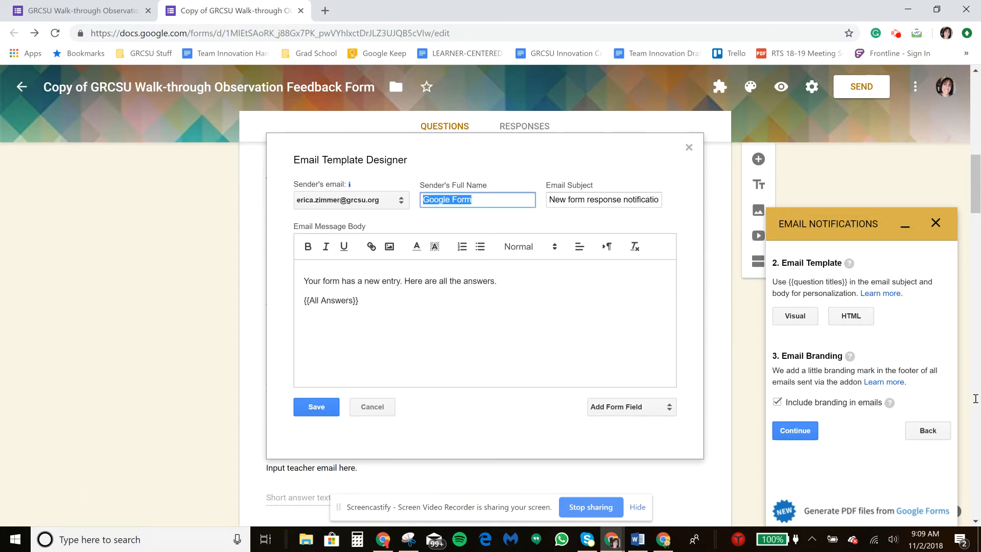
text(Erica Zimmer)
key(Tab)
- Set the email subject to "Feedback from walk-through or observation", applying the hyphenated spelling of walk-through
key(BackSpace)
text(F)
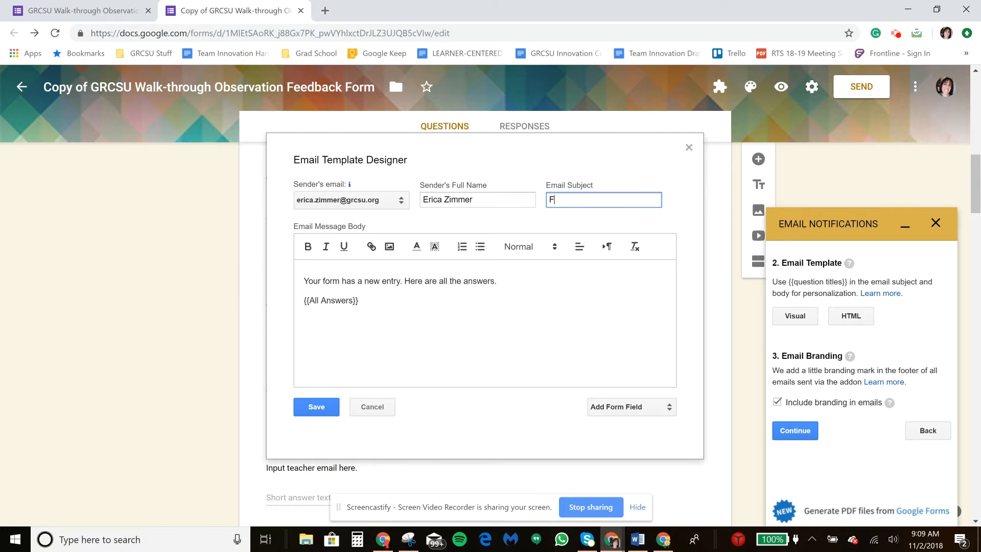
text(eedback from my w)
text(alk)
key(BackSpace)
key(BackSpace)
key(BackSpace)
key(BackSpace)
key(BackSpace)
key(BackSpace)
key(BackSpace)
key(BackSpace)
text(walkthrough or observation)
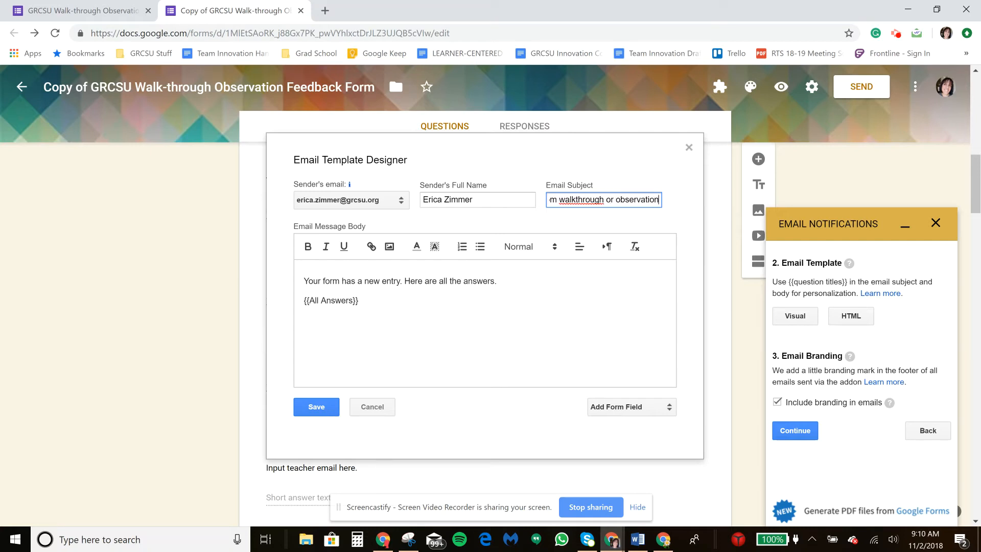
right_click(589, 200)
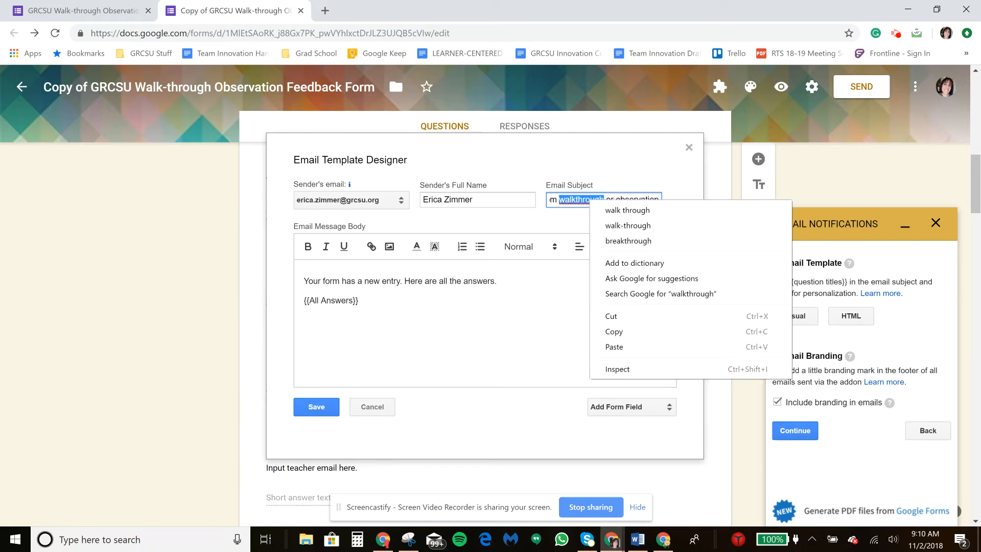
click(613, 210)
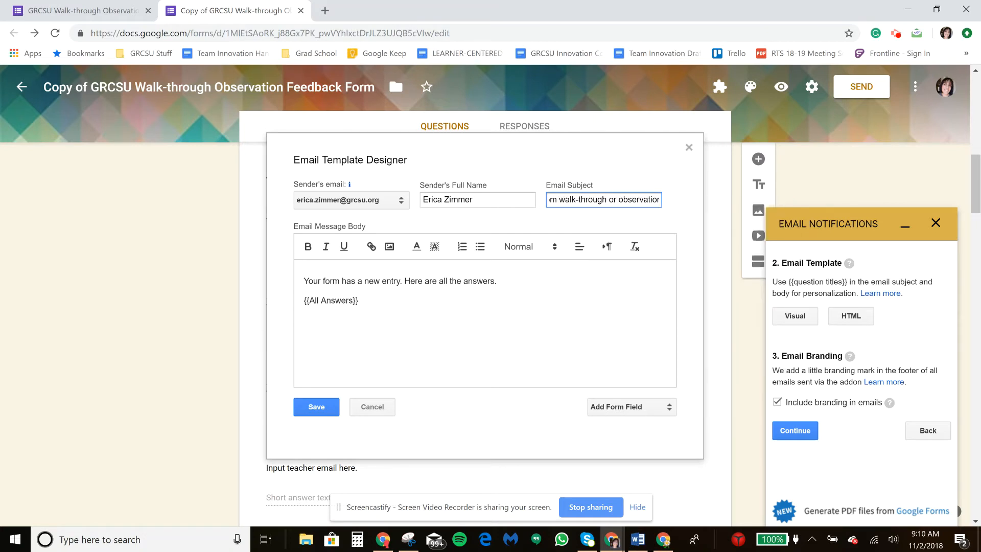
- Replace the default opening sentence of the message body with the greeting "Hello," followed by new lines
click(436, 281)
right_click(436, 279)
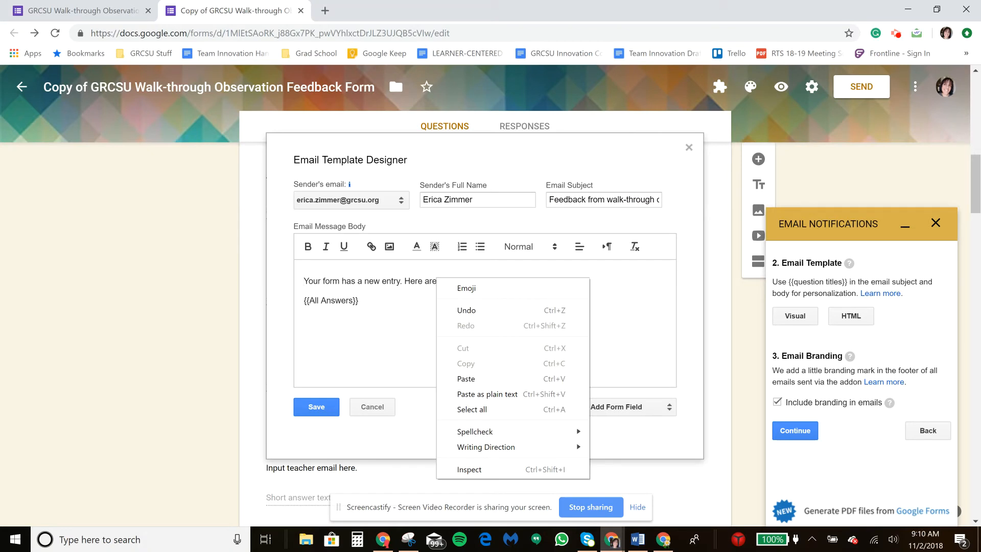
click(418, 281)
click(496, 281)
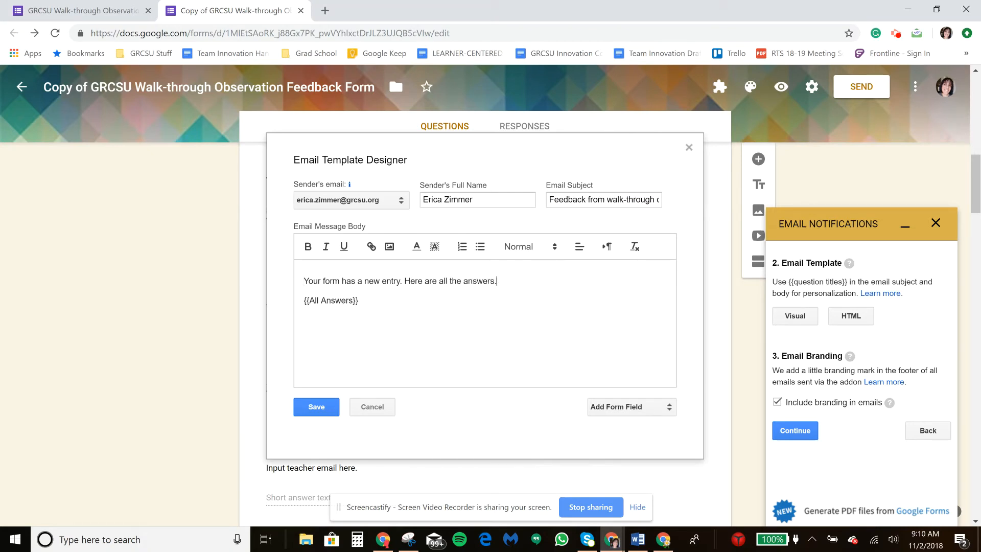
key(BackSpace)
key(BackSpace)
key(BackSpace)
key(BackSpace)
key(BackSpace)
key(BackSpace)
key(BackSpace)
key(BackSpace)
key(BackSpace)
key(BackSpace)
key(BackSpace)
key(BackSpace)
key(BackSpace)
key(BackSpace)
key(BackSpace)
key(BackSpace)
key(BackSpace)
key(BackSpace)
key(BackSpace)
key(BackSpace)
key(BackSpace)
key(BackSpace)
key(BackSpace)
key(BackSpace)
key(BackSpace)
key(BackSpace)
key(BackSpace)
key(BackSpace)
key(BackSpace)
key(BackSpace)
key(BackSpace)
key(BackSpace)
key(BackSpace)
key(BackSpace)
key(BackSpace)
key(BackSpace)
key(BackSpace)
key(BackSpace)
key(BackSpace)
key(BackSpace)
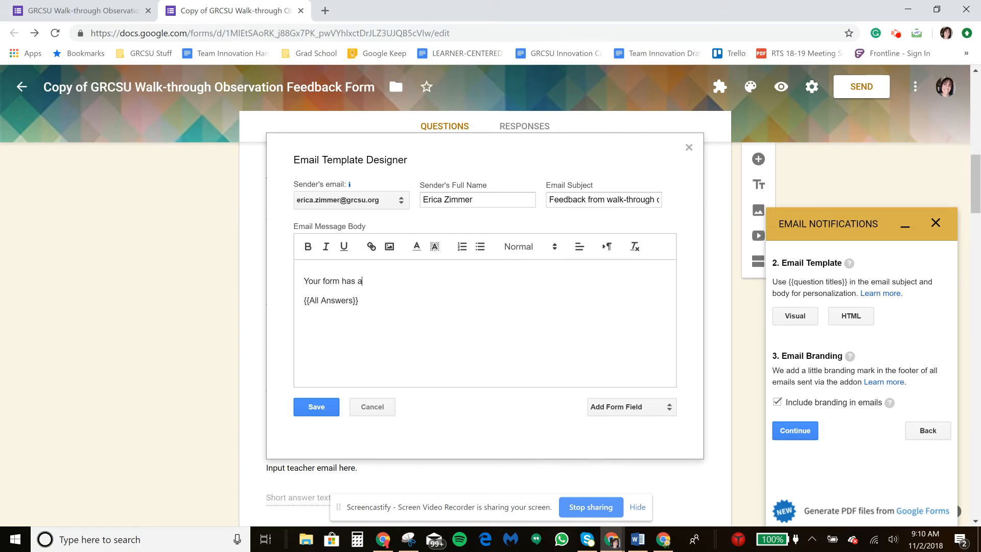
key(BackSpace)
key(BackSpace)
key(BackSpace)
key(BackSpace)
text(Hello,)
key(Return)
key(Return)
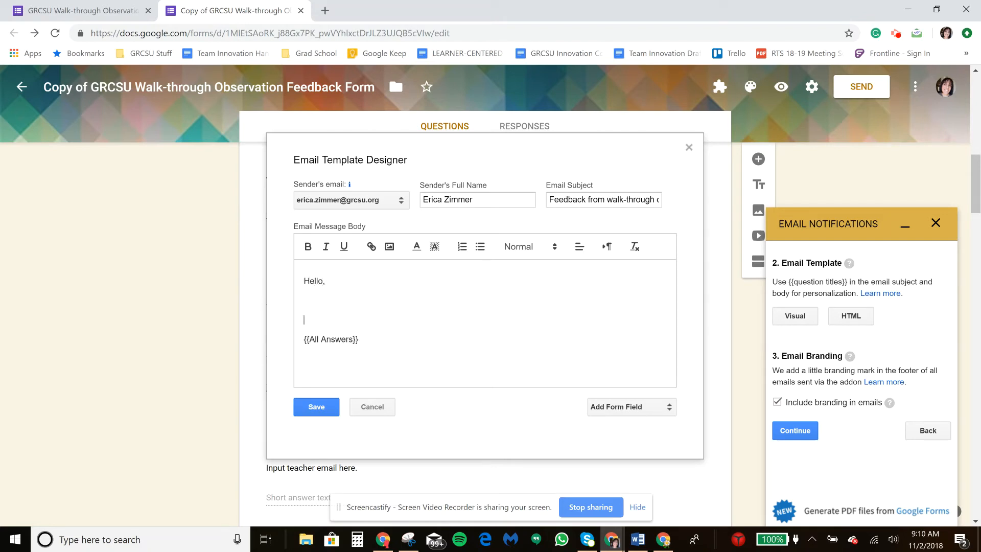
- Add the line "Here is the feedback from the walk-through or observation" above {{All Answers}} and save the email template
key(BackSpace)
text(h)
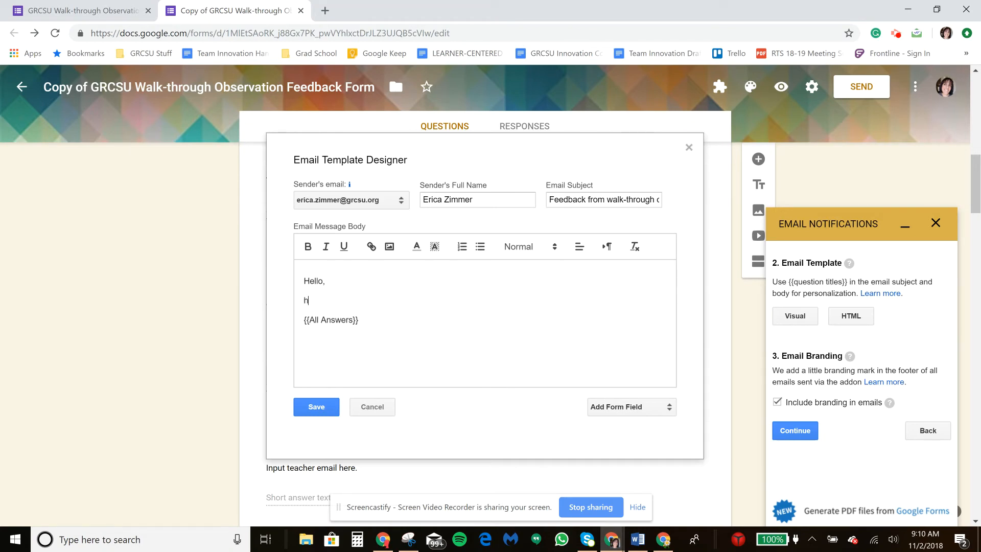
text(Here is the feedback from the walk)
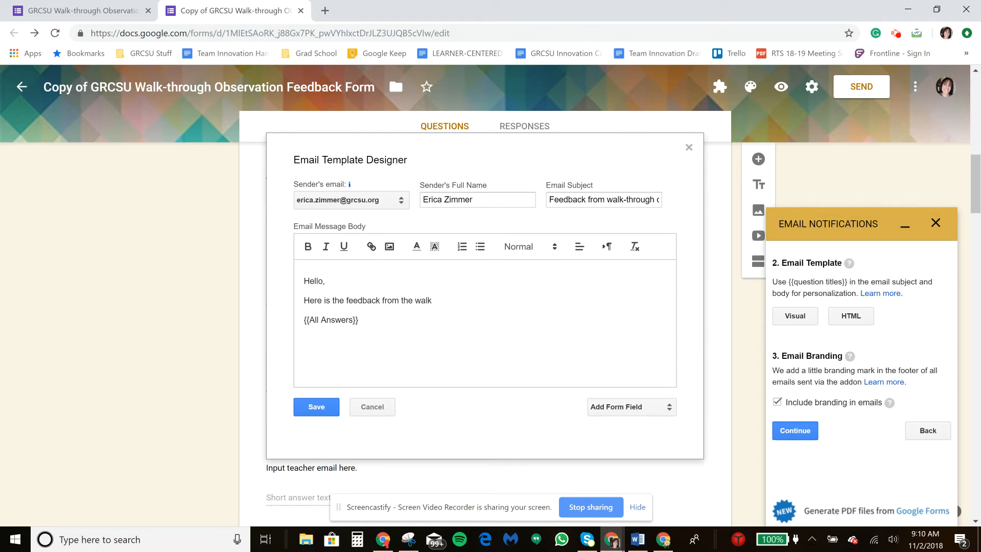
text(-through or observation)
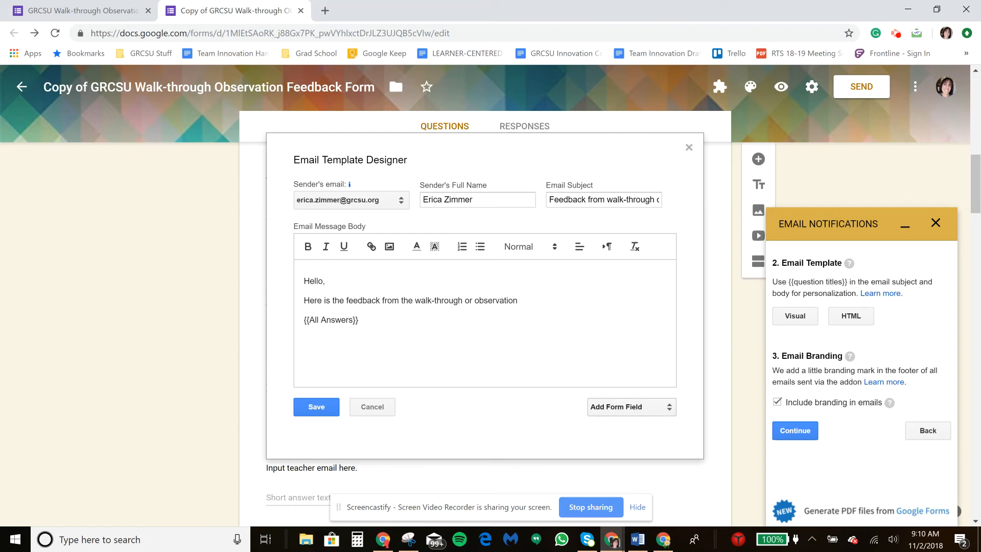
click(632, 407)
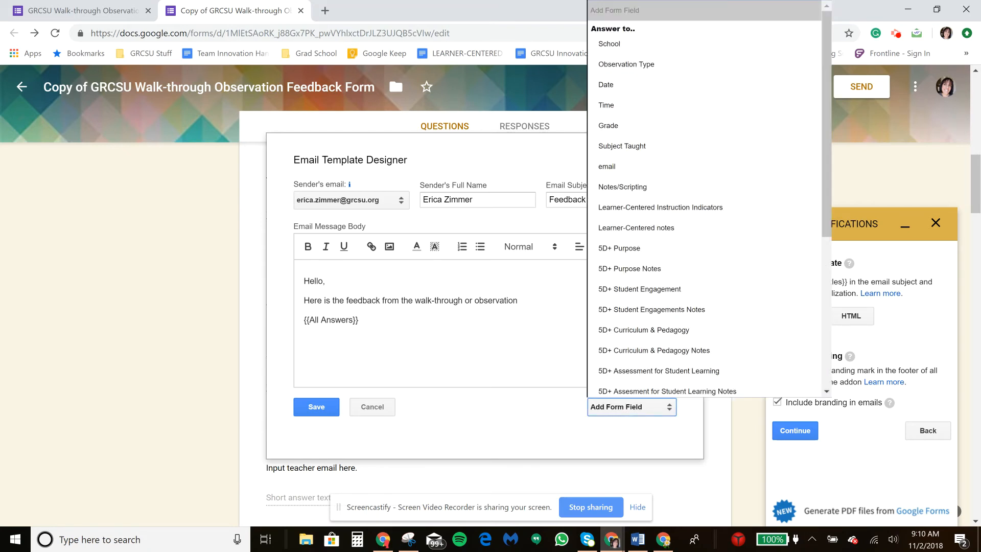
click(631, 407)
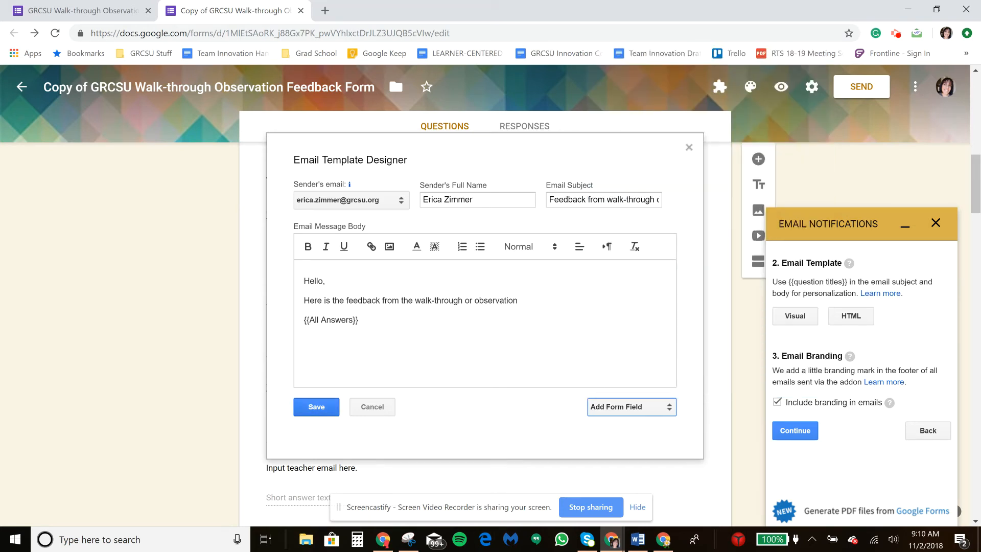
click(317, 407)
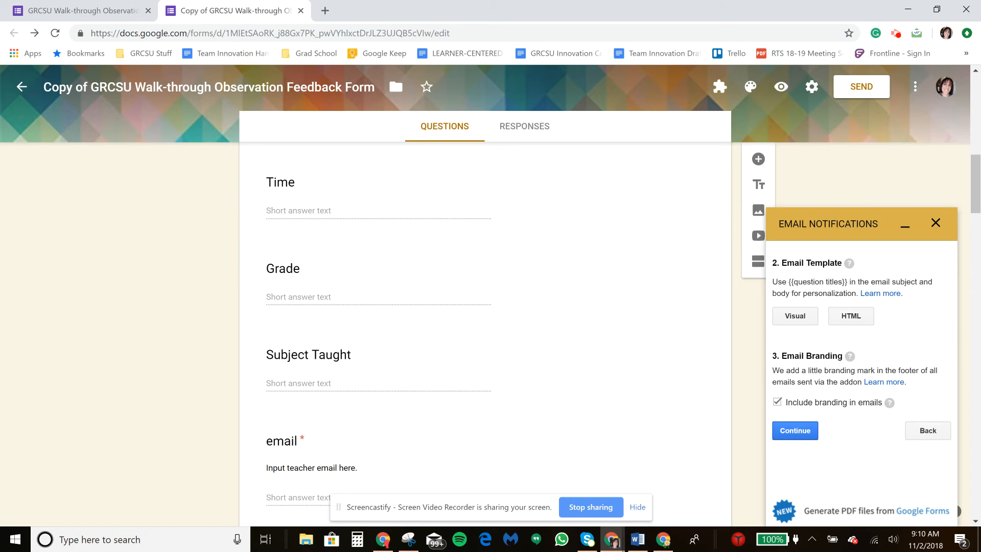
- Attach a PDF copy of the response to the notification and set its file name to {{email}} {{Response Number}}.pdf
click(794, 430)
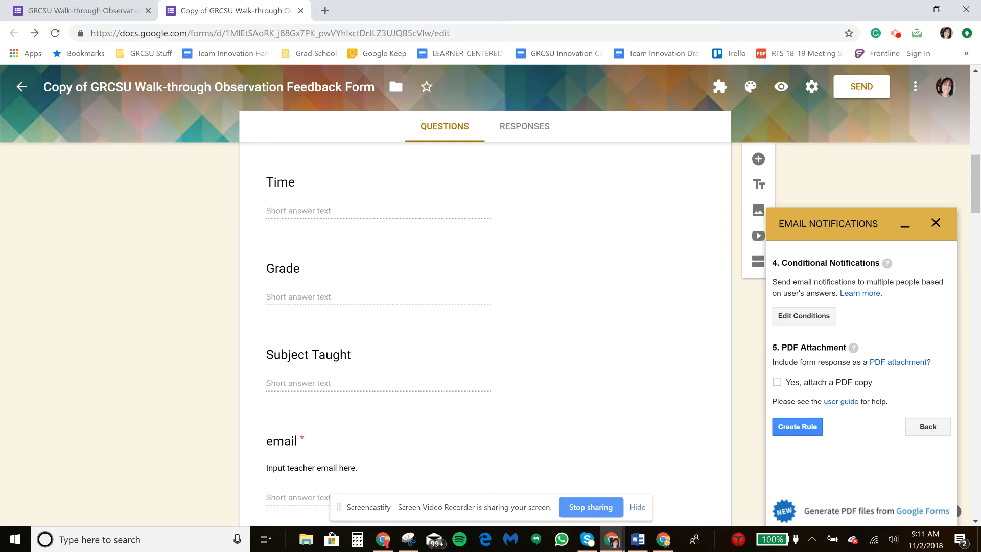
click(777, 382)
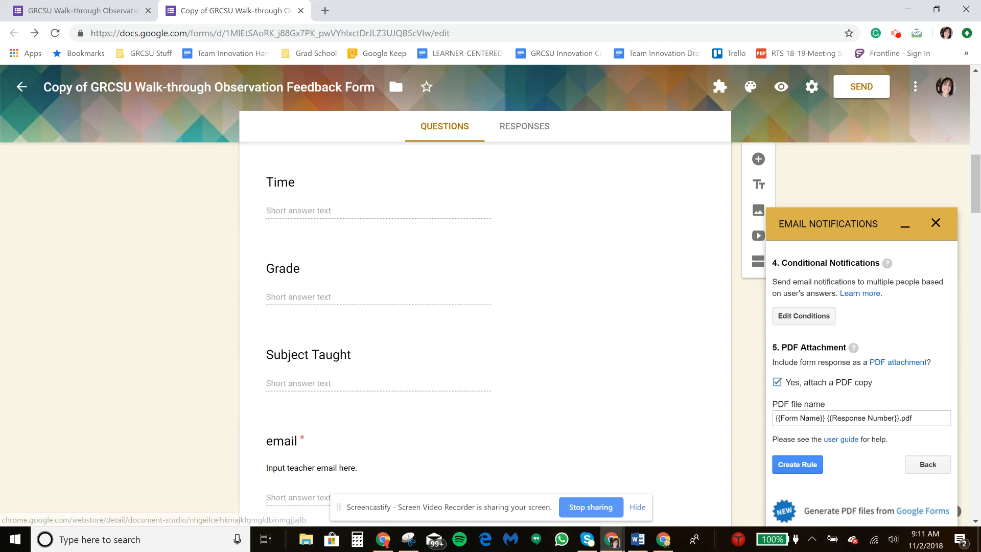
click(821, 417)
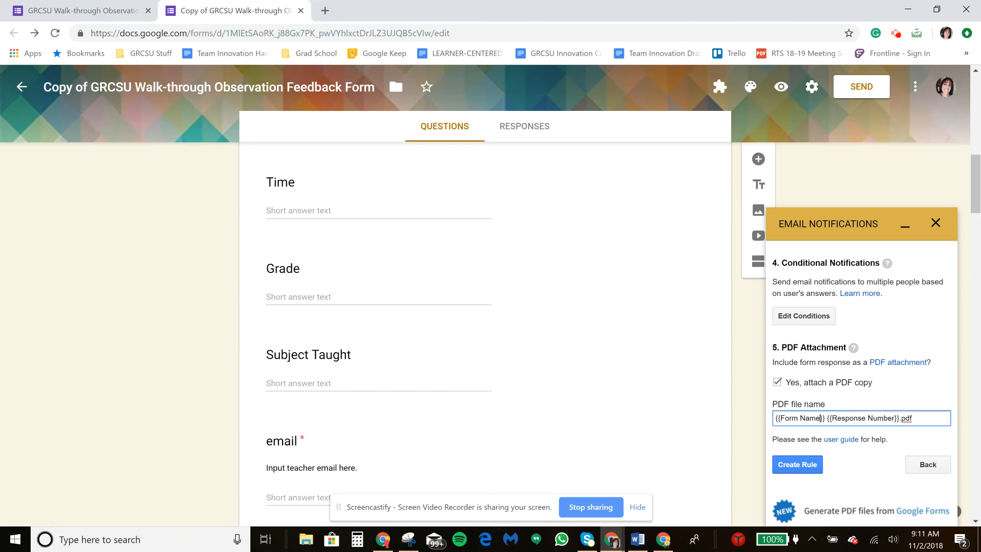
key(BackSpace)
key(BackSpace)
key(BackSpace)
key(BackSpace)
key(BackSpace)
key(BackSpace)
key(BackSpace)
key(BackSpace)
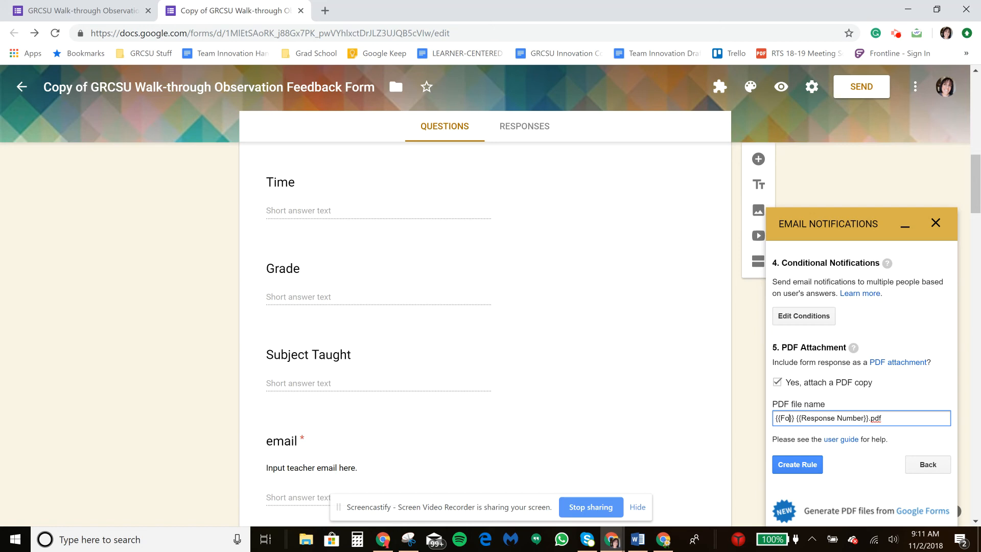
key(BackSpace)
text(email)
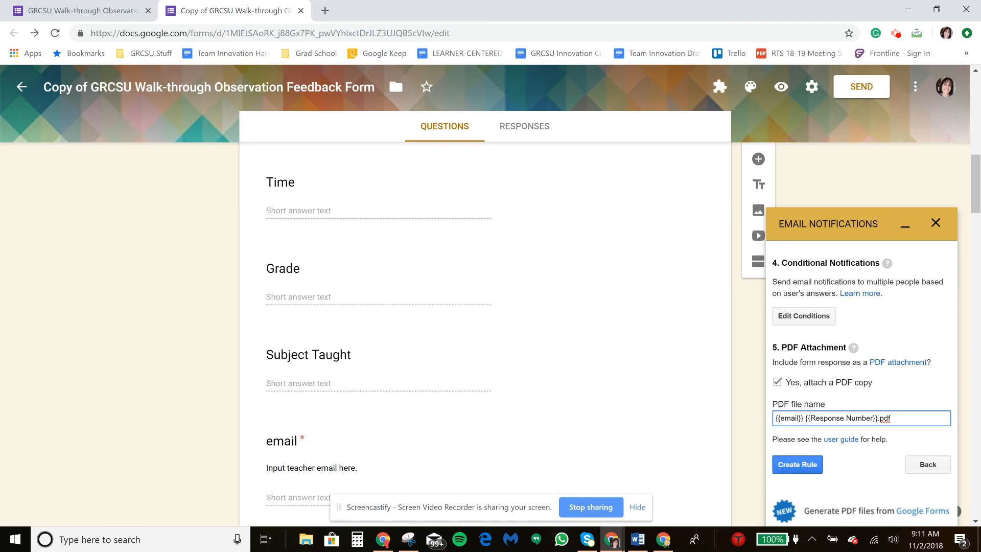
- Create the email notification rule and put off the premium upgrade offer
click(797, 465)
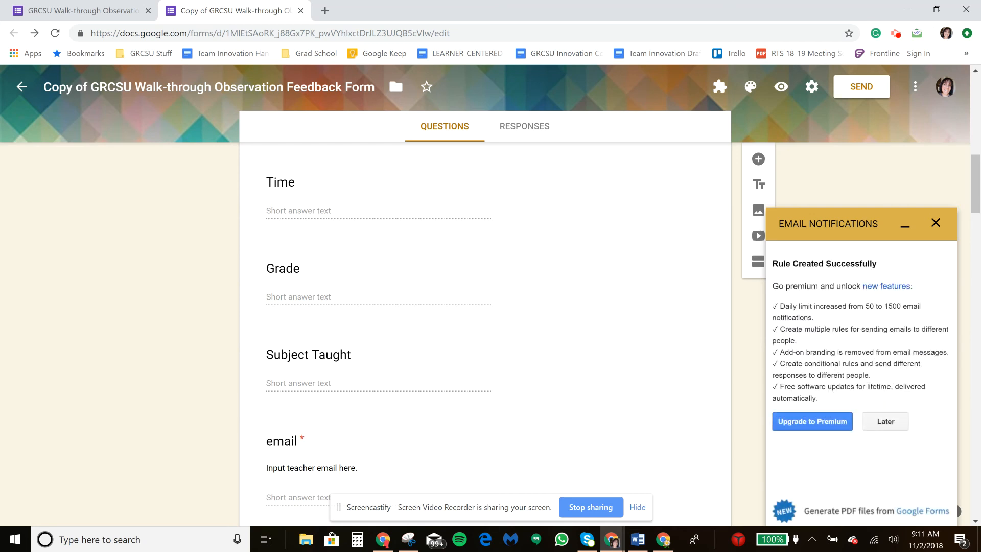
click(885, 421)
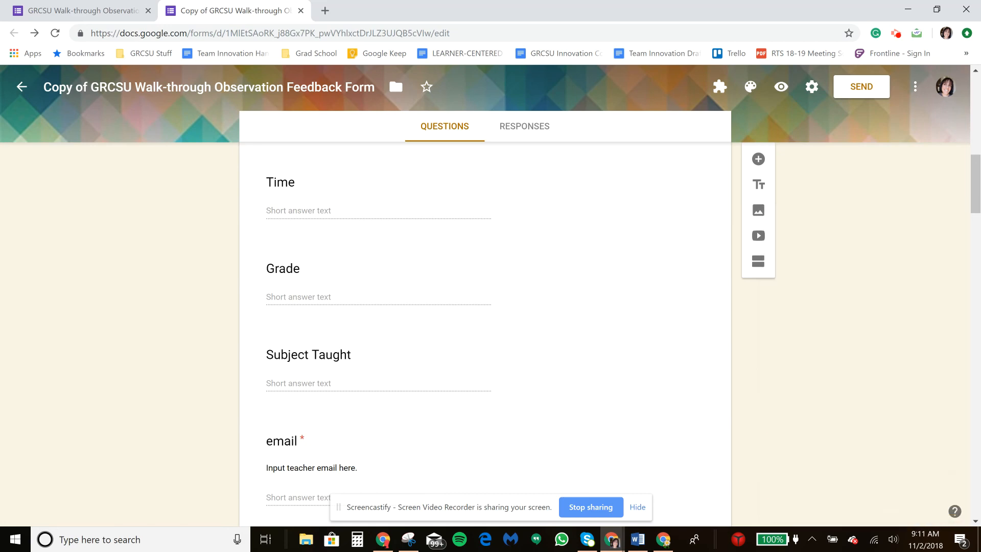
scroll(485, 332, down, 15)
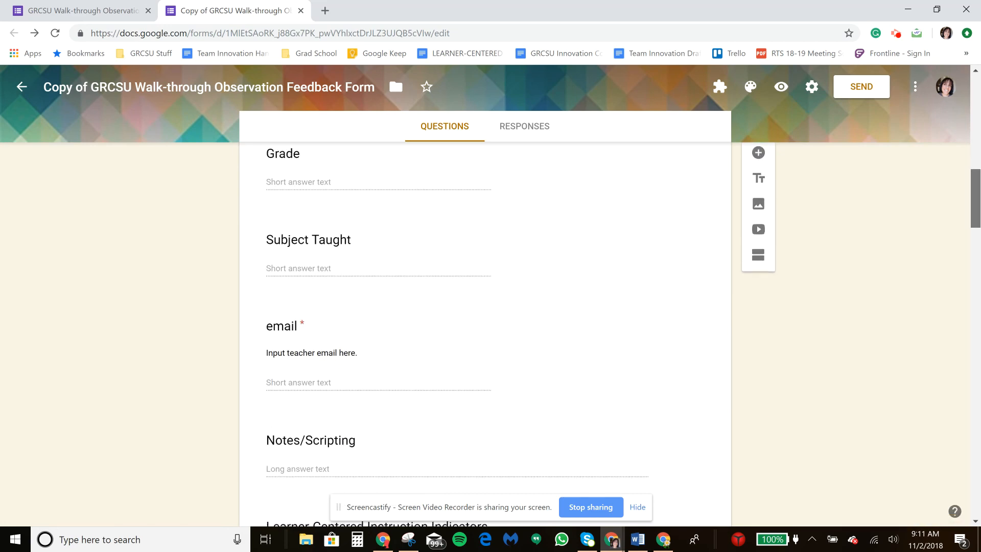
scroll(485, 332, down, 15)
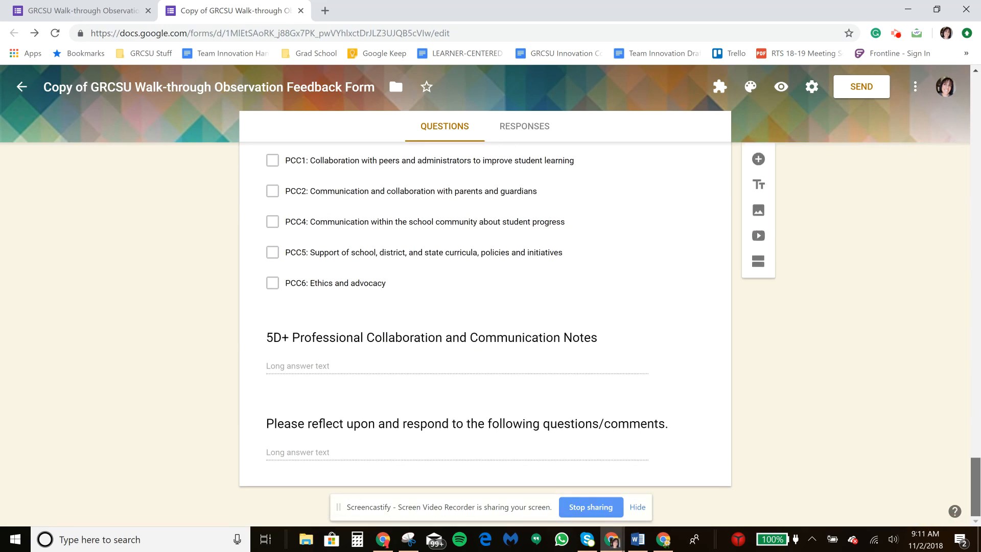
scroll(485, 332, up, 20)
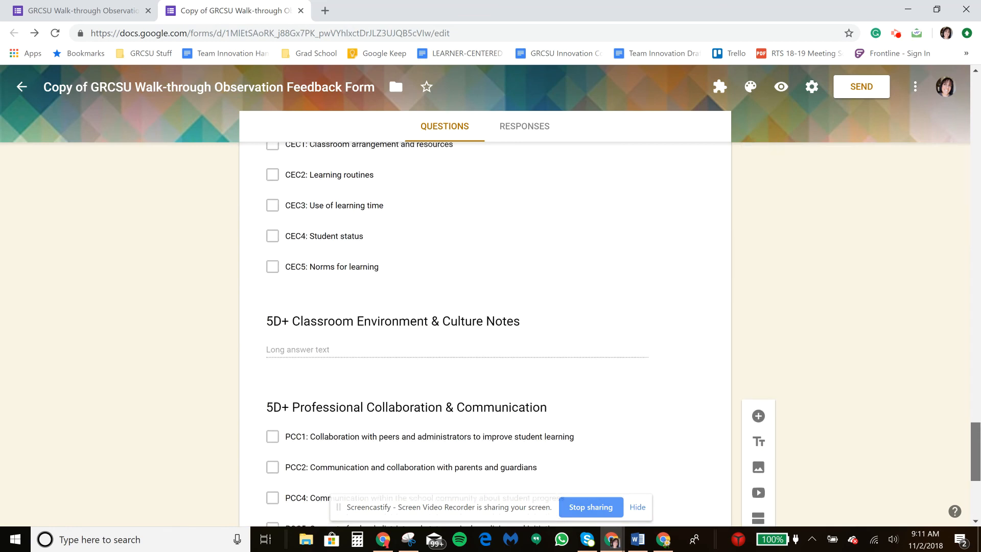
scroll(485, 332, up, 5)
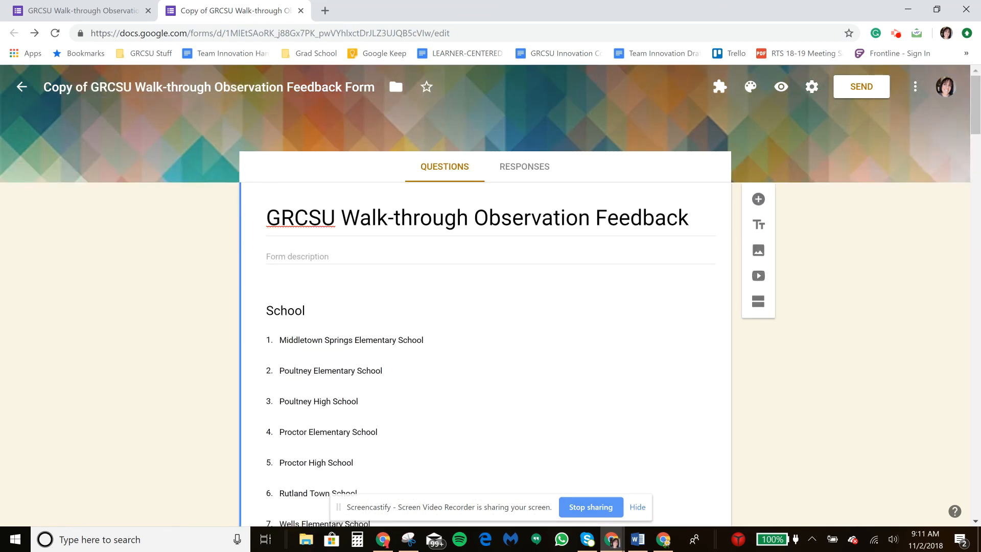